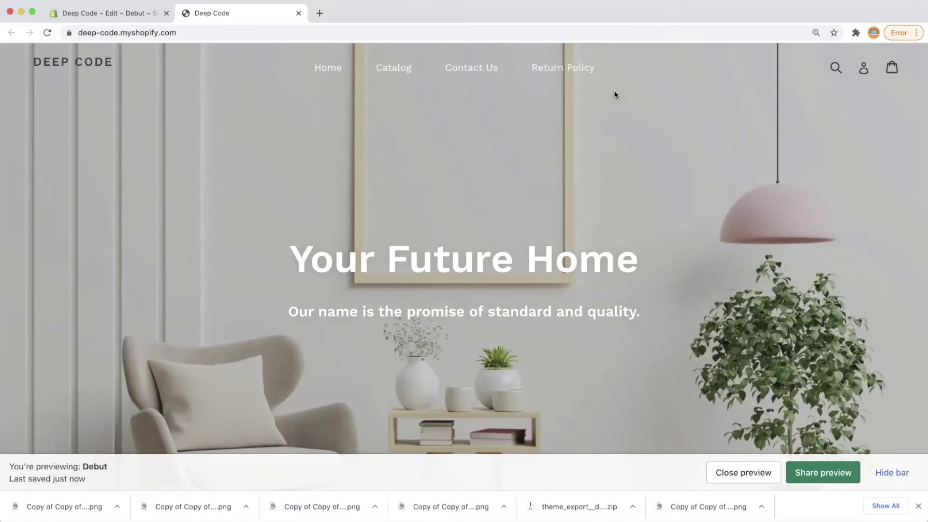
pyautogui.scroll(-5, 594, 105)
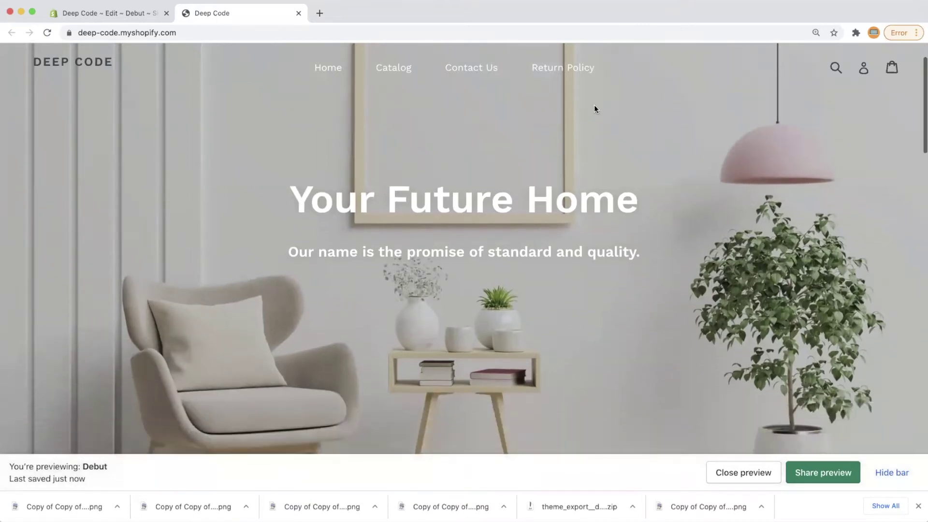
pyautogui.scroll(-3, 594, 104)
pyautogui.scroll(-2, 594, 104)
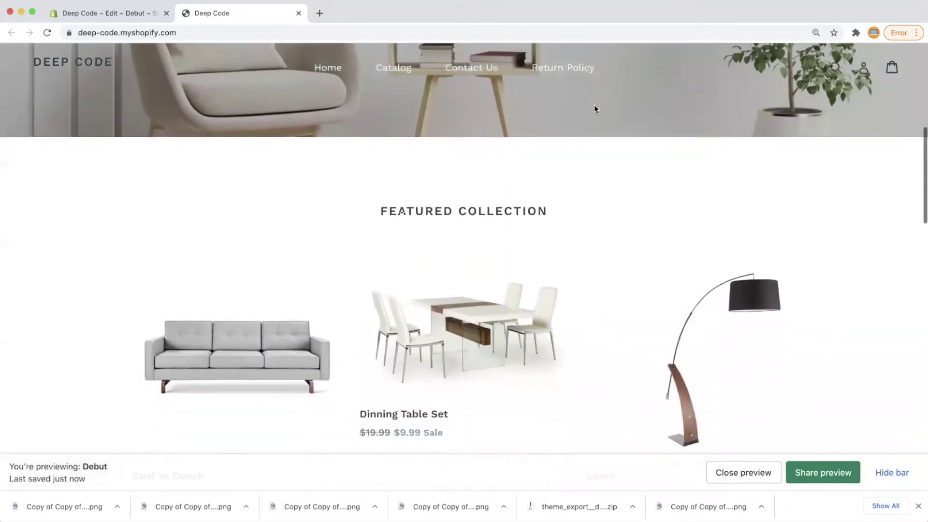
pyautogui.scroll(-2, 594, 104)
pyautogui.scroll(-2, 593, 105)
pyautogui.scroll(-1, 594, 105)
pyautogui.scroll(-1, 594, 105)
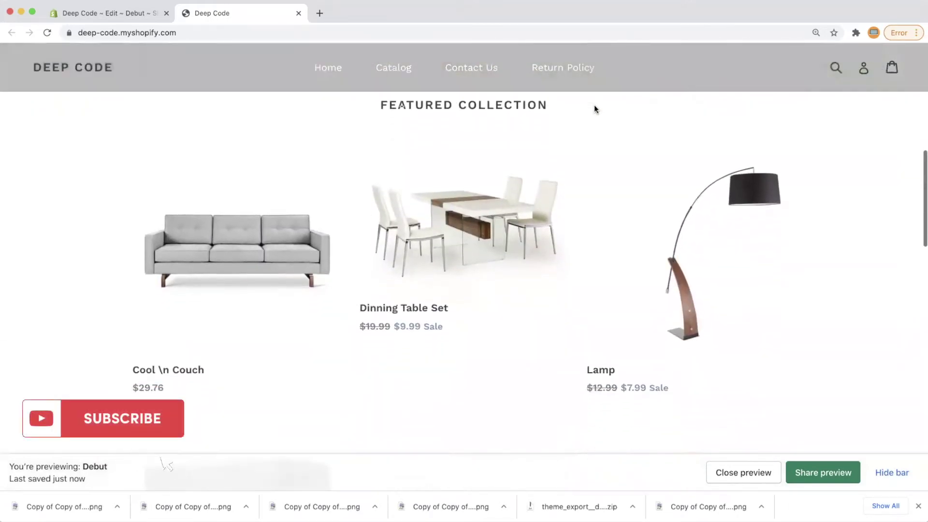
pyautogui.scroll(-1, 594, 104)
pyautogui.scroll(-1, 594, 105)
pyautogui.scroll(-2, 594, 109)
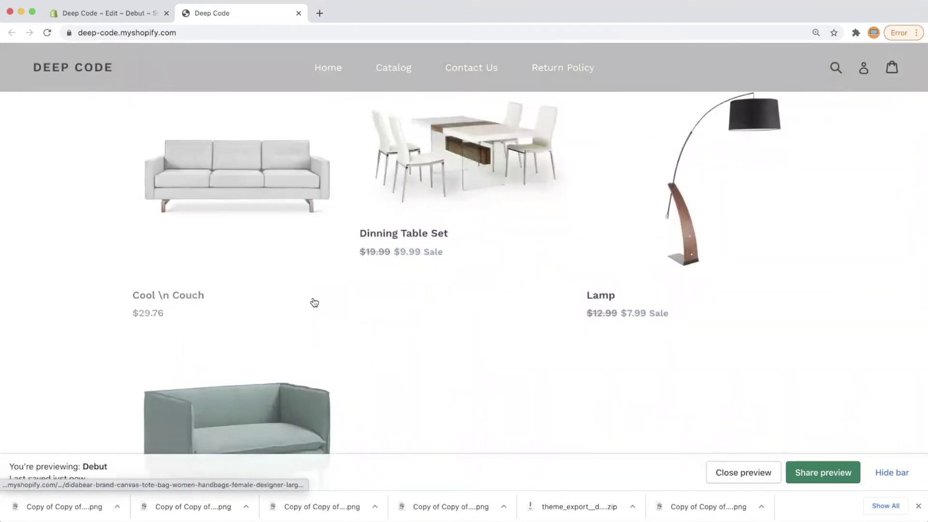
pyautogui.scroll(-2, 351, 299)
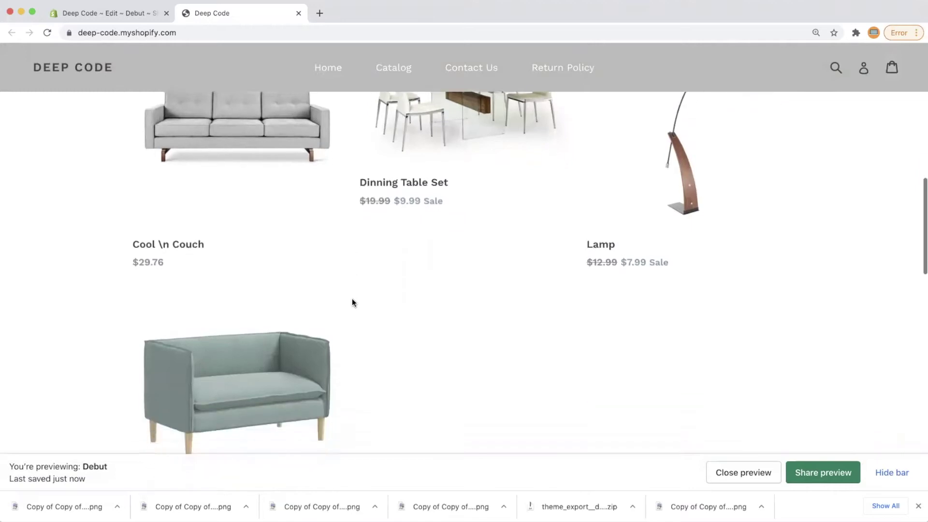
pyautogui.scroll(2, 352, 297)
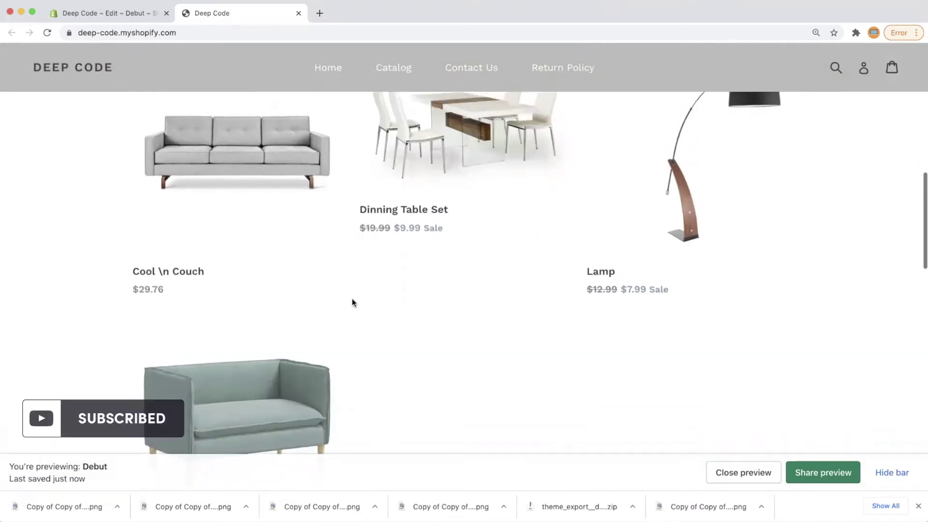
pyautogui.scroll(1, 351, 297)
pyautogui.scroll(1, 352, 298)
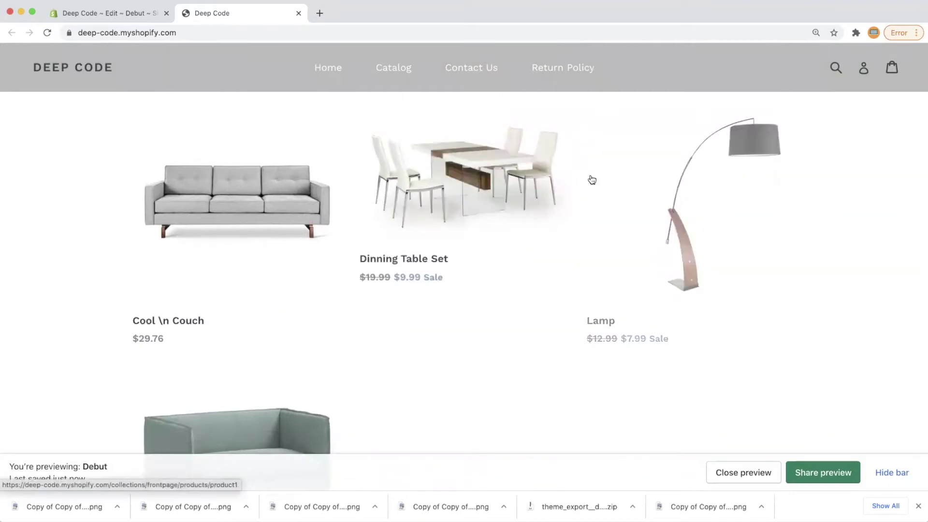
# Inspect the lamp image in developer tools and emulate the storefront at iPhone X size.
pyautogui.rightClick(622, 143)
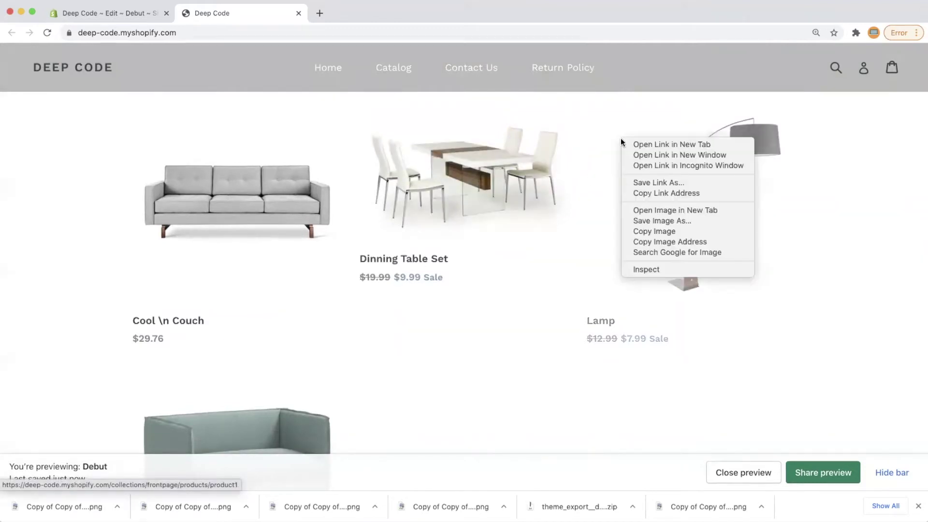
pyautogui.click(661, 269)
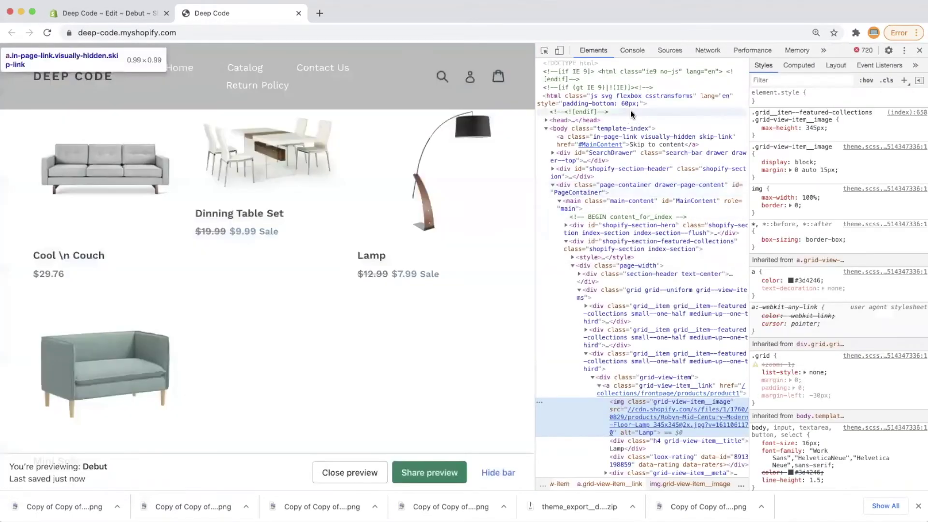
pyautogui.click(559, 53)
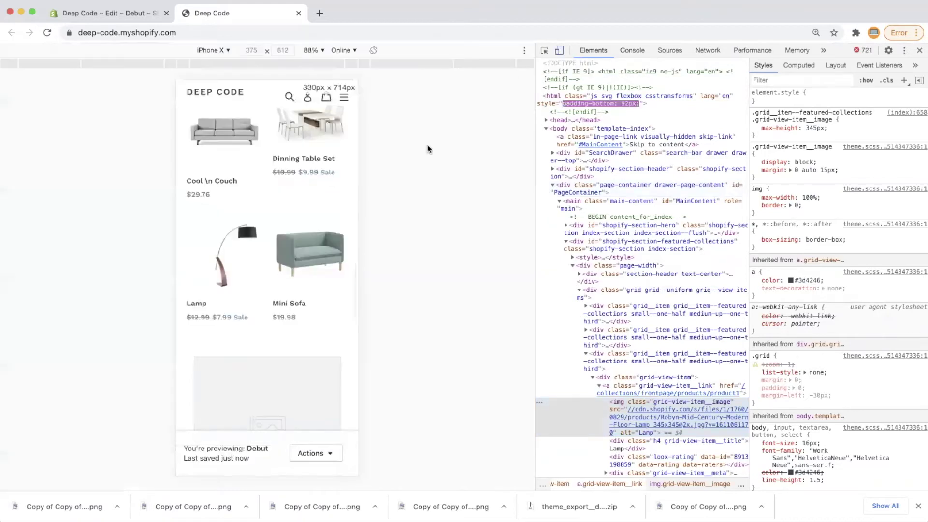
pyautogui.scroll(2, 312, 189)
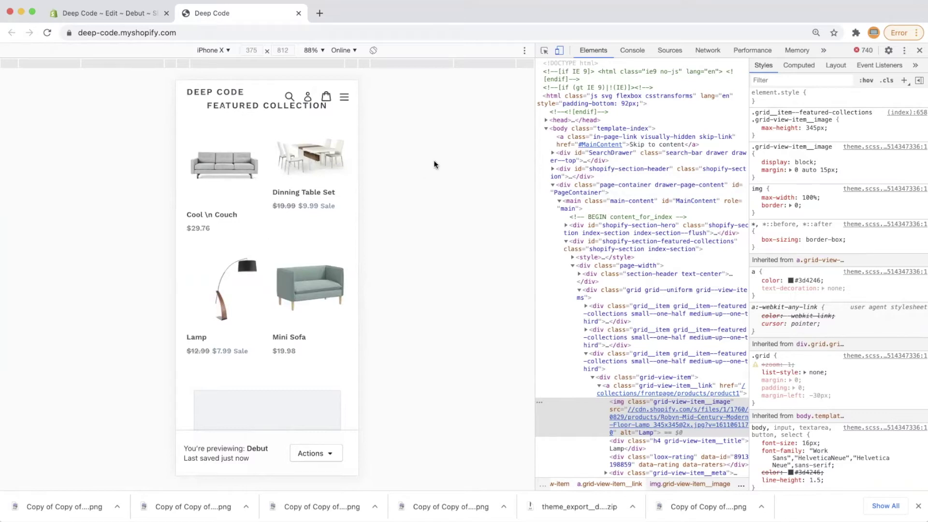
# Restore the desktop preview, narrow developer tools, and inspect the Cool Couch product card.
pyautogui.click(560, 52)
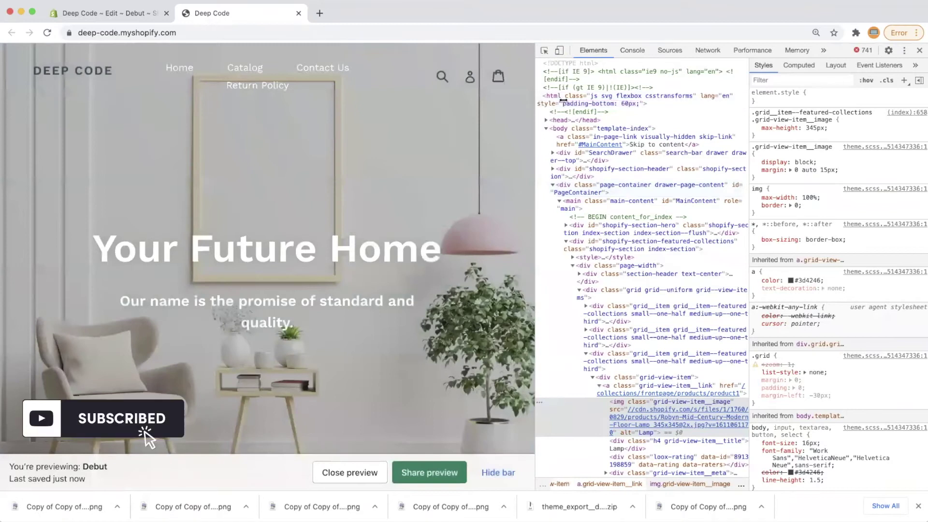
pyautogui.moveTo(537, 100); pyautogui.dragTo(736, 109)
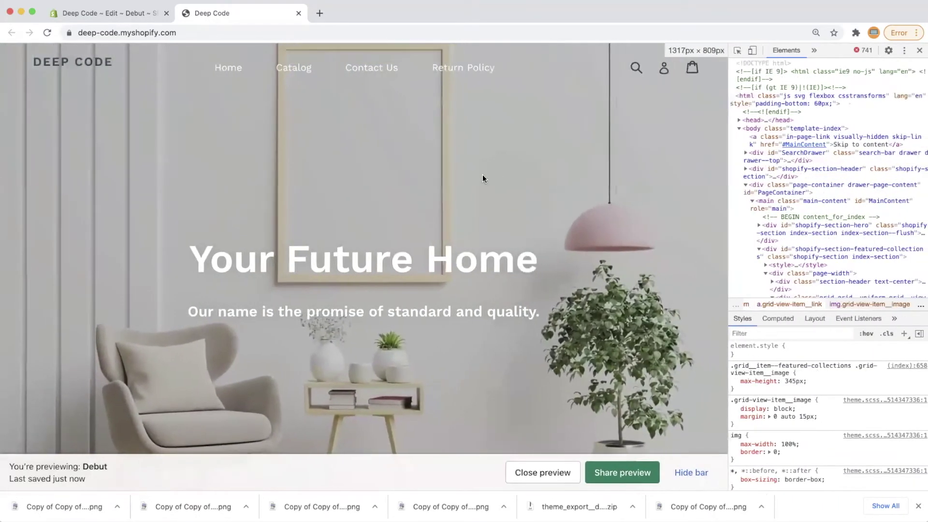
pyautogui.scroll(-5, 482, 175)
pyautogui.scroll(-5, 482, 175)
pyautogui.scroll(-5, 481, 175)
pyautogui.scroll(-3, 482, 174)
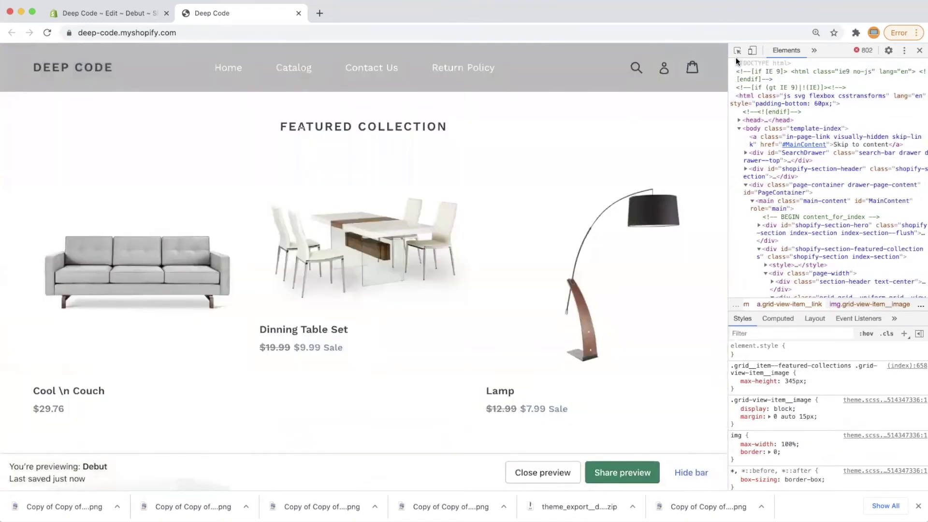
pyautogui.click(737, 51)
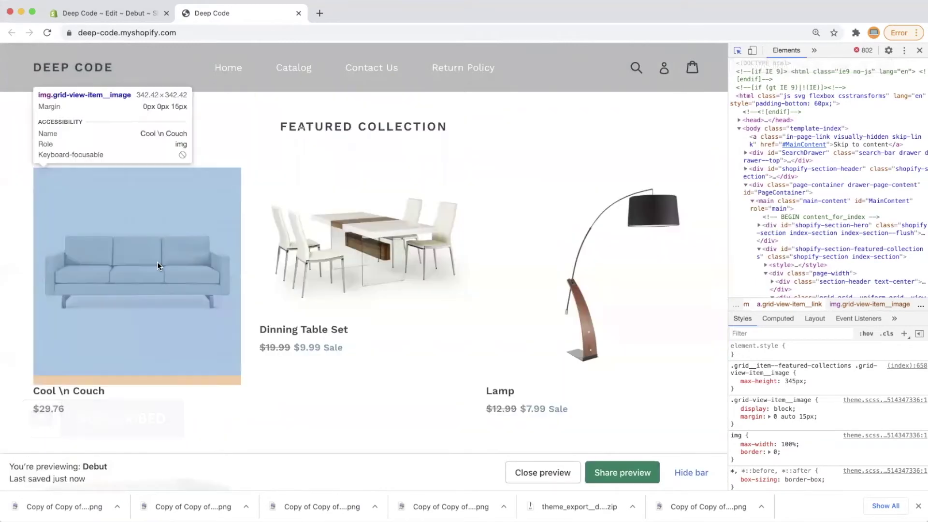
pyautogui.click(157, 262)
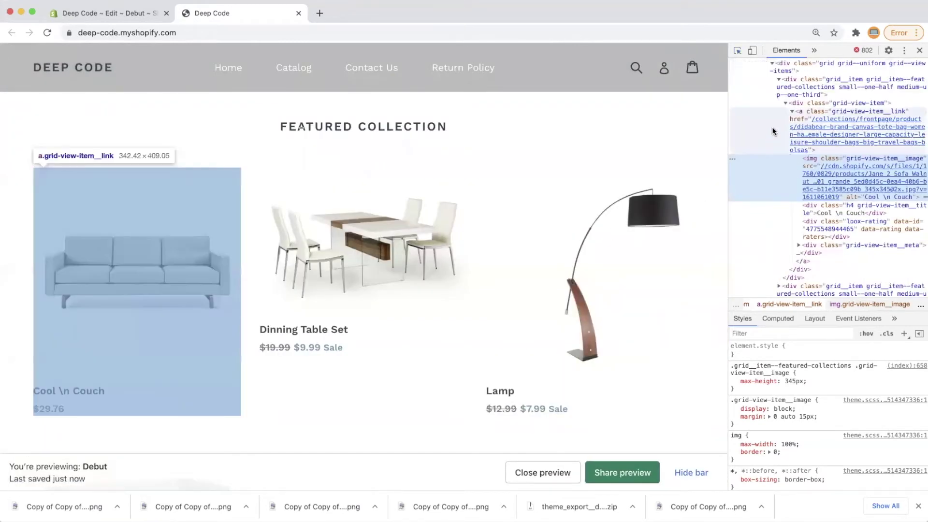
# Expand the couch and Lamp grid__item nodes to review their responsive column classes.
pyautogui.click(798, 89)
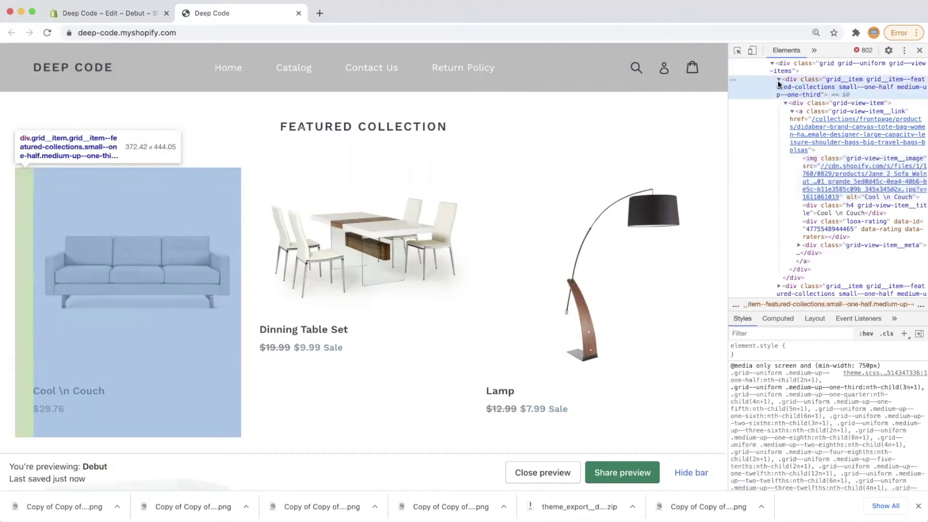
pyautogui.click(778, 80)
pyautogui.click(779, 140)
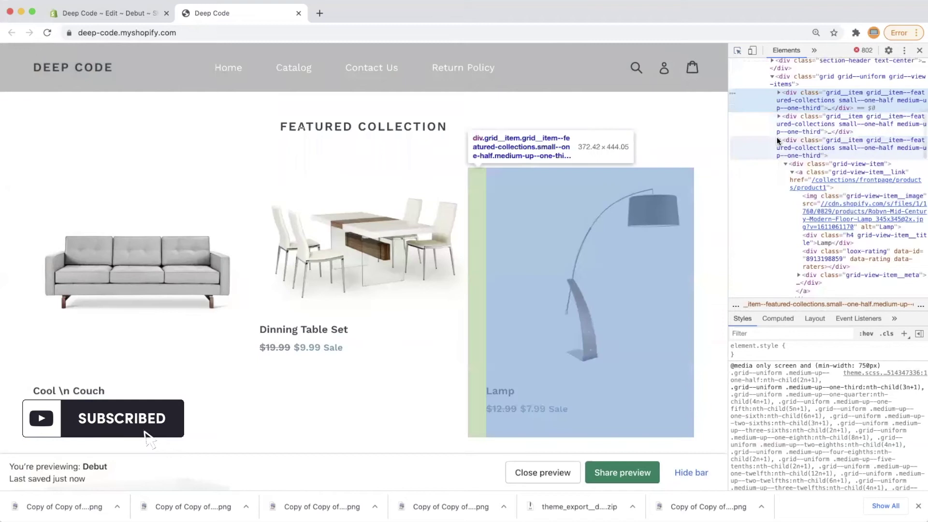
pyautogui.click(779, 140)
pyautogui.scroll(1, 797, 181)
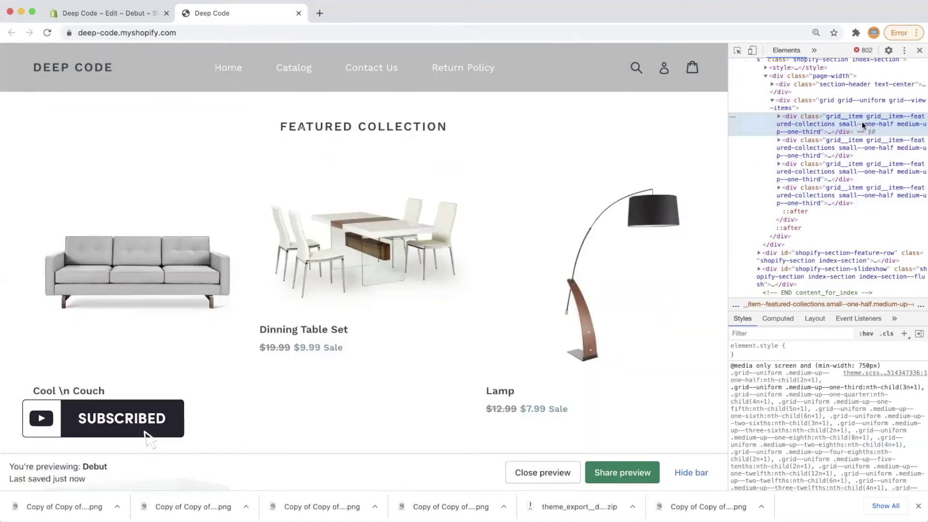
pyautogui.click(862, 121)
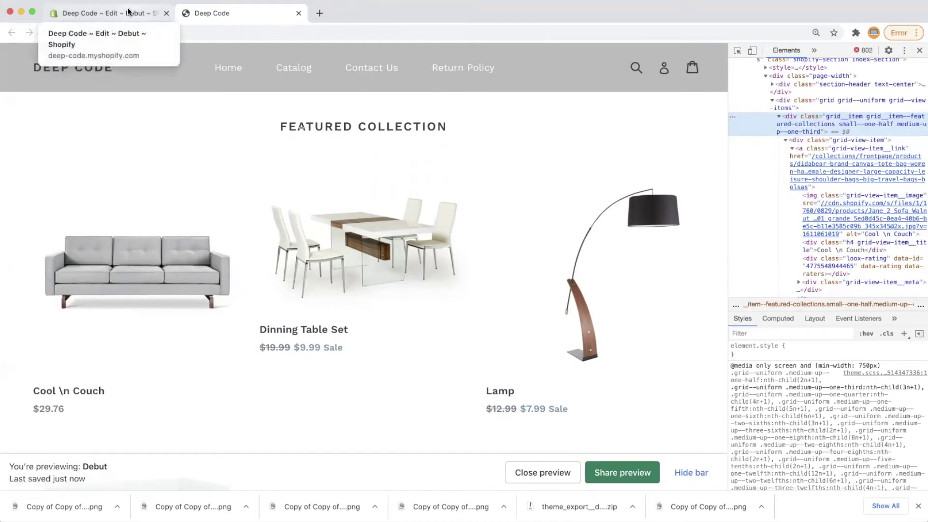
# Find collection.liquid under Sections in the Debut theme code editor and open it.
pyautogui.click(108, 13)
pyautogui.click(238, 129)
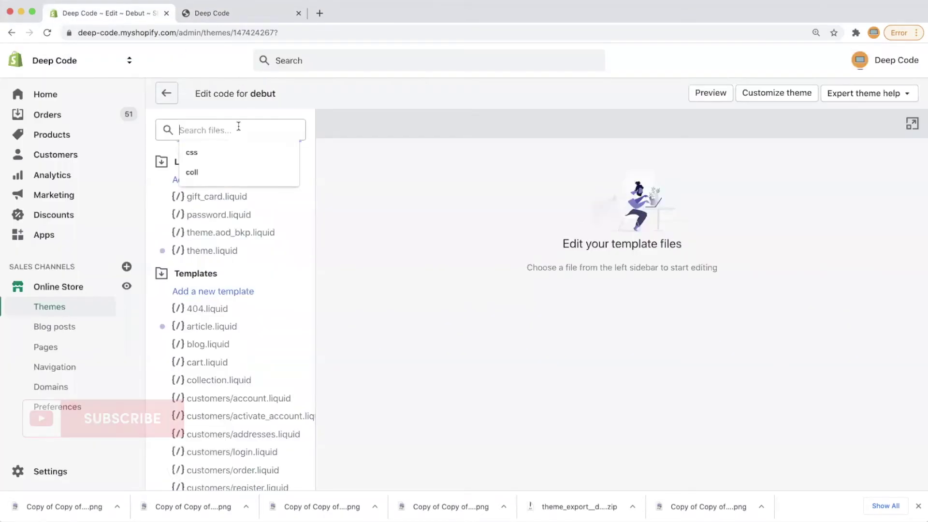
pyautogui.write('collection')
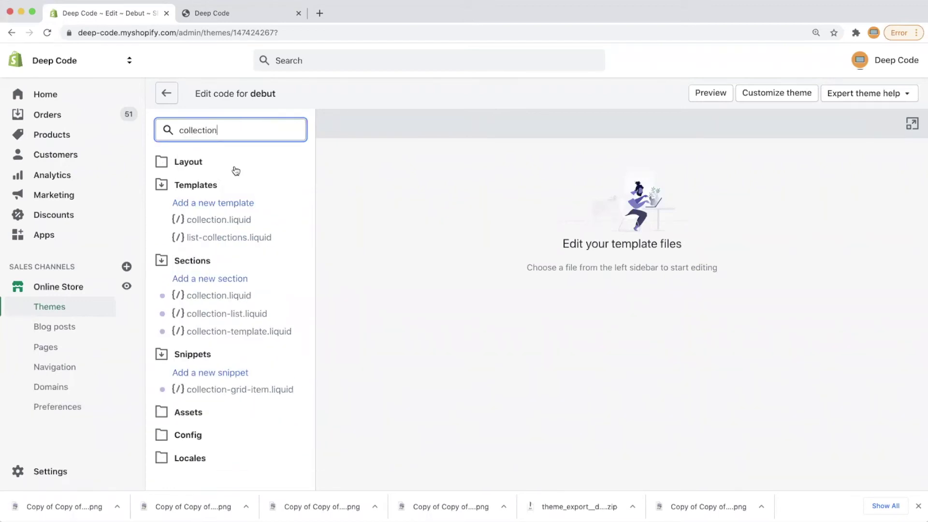
pyautogui.click(234, 298)
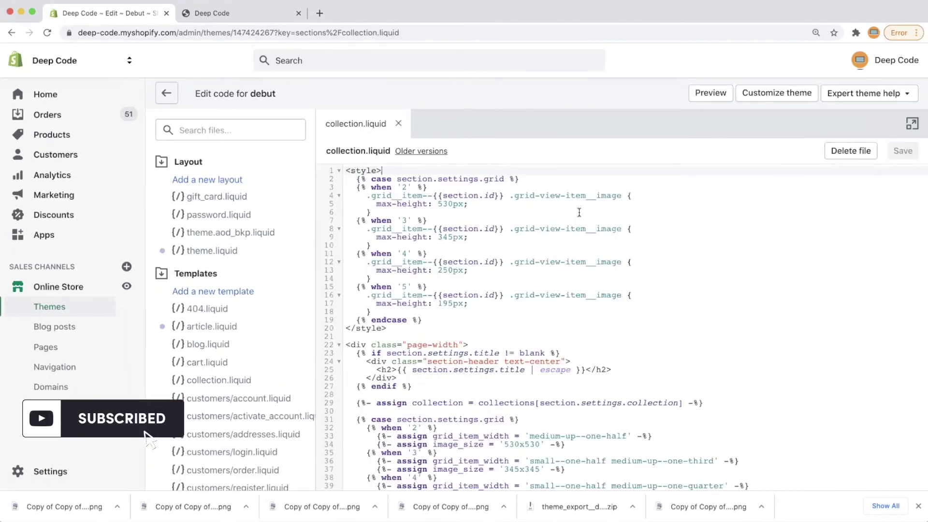
pyautogui.scroll(-3, 578, 212)
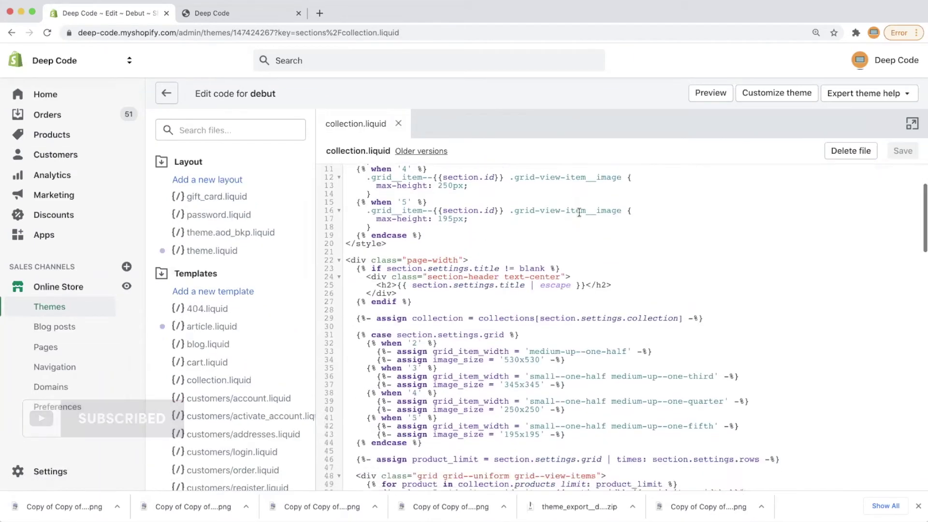
pyautogui.scroll(-3, 579, 213)
pyautogui.scroll(-2, 579, 212)
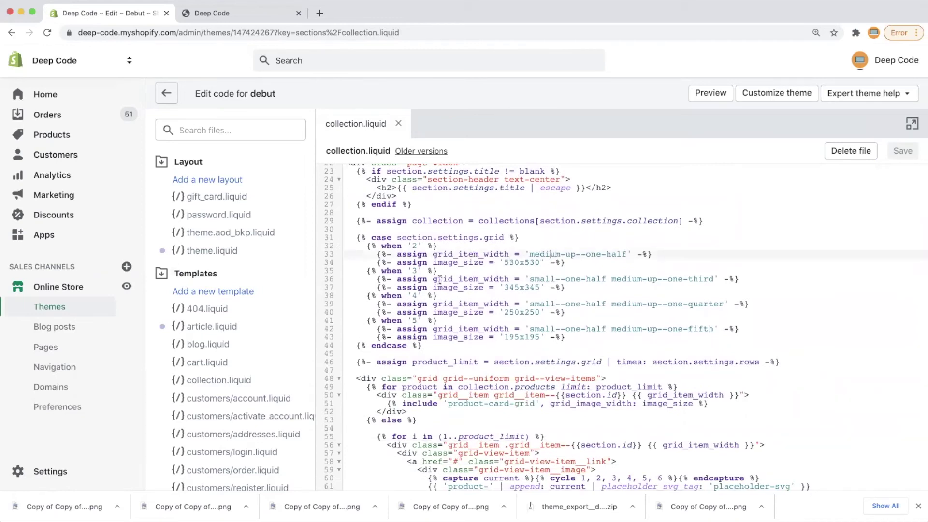
# Search collection.liquid for grid_item_width, reviewing its matches on line 36 and lines 50–51.
pyautogui.moveTo(529, 278); pyautogui.dragTo(716, 280)
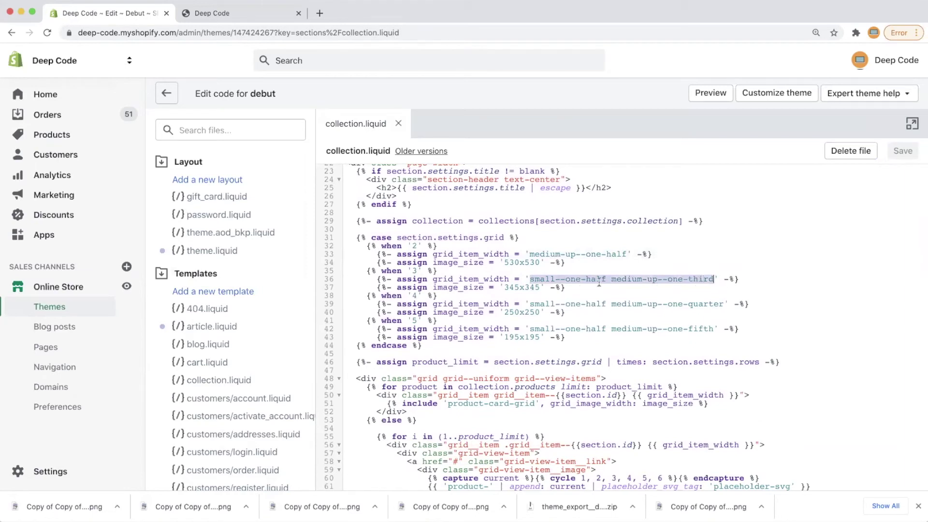
pyautogui.doubleClick(496, 280)
pyautogui.press('super+c')
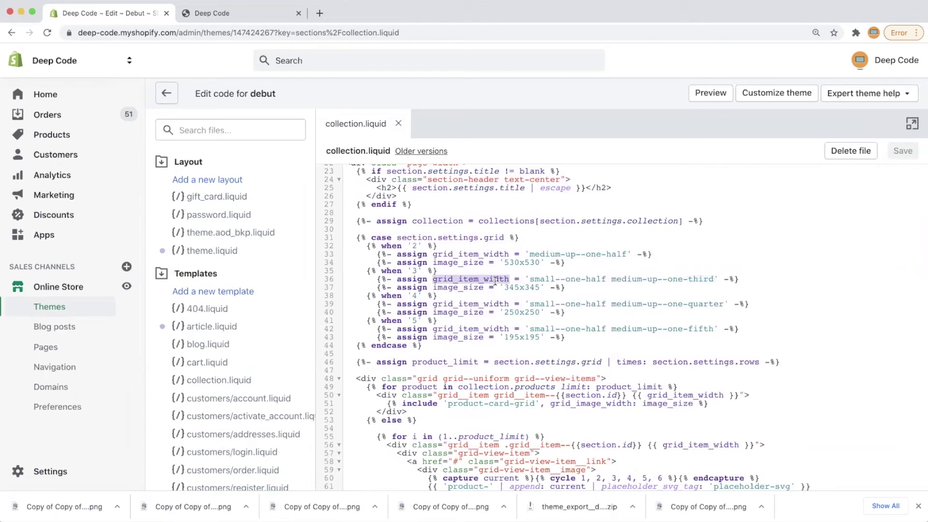
pyautogui.press('super+f')
pyautogui.press('super+v')
pyautogui.press('super+a')
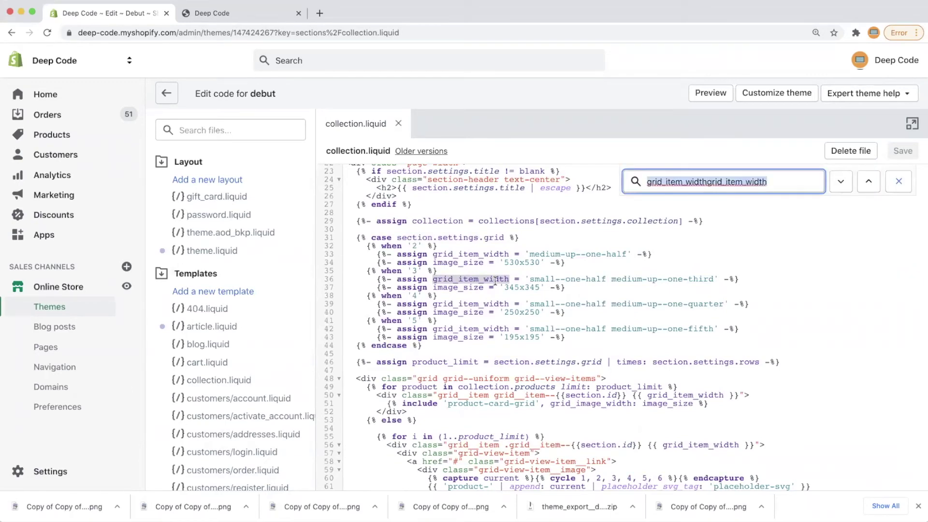
pyautogui.press('super+v')
pyautogui.press('Return')
pyautogui.scroll(-4, 493, 399)
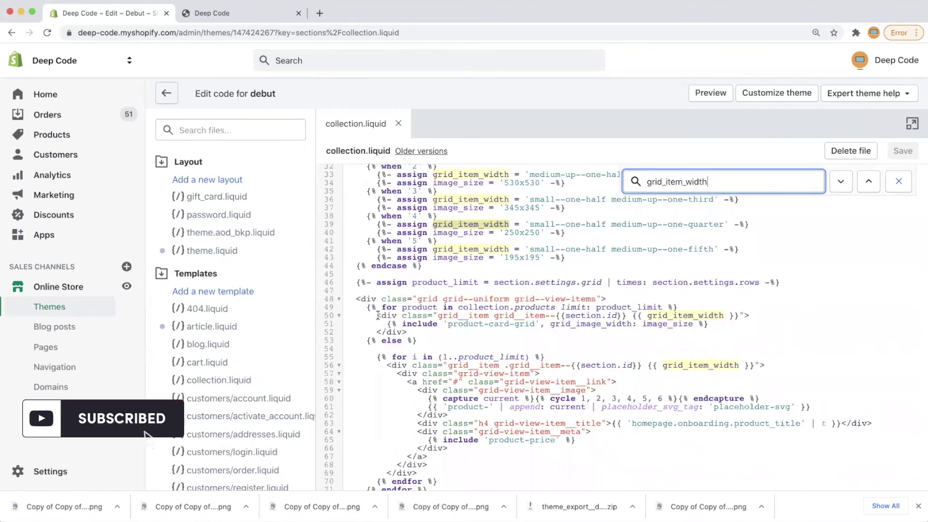
pyautogui.moveTo(378, 316); pyautogui.dragTo(752, 317)
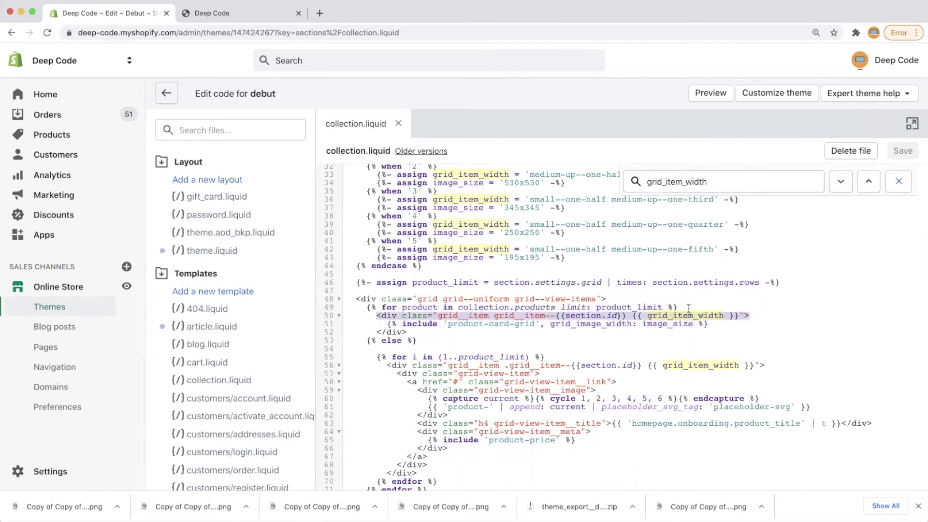
pyautogui.scroll(5, 688, 308)
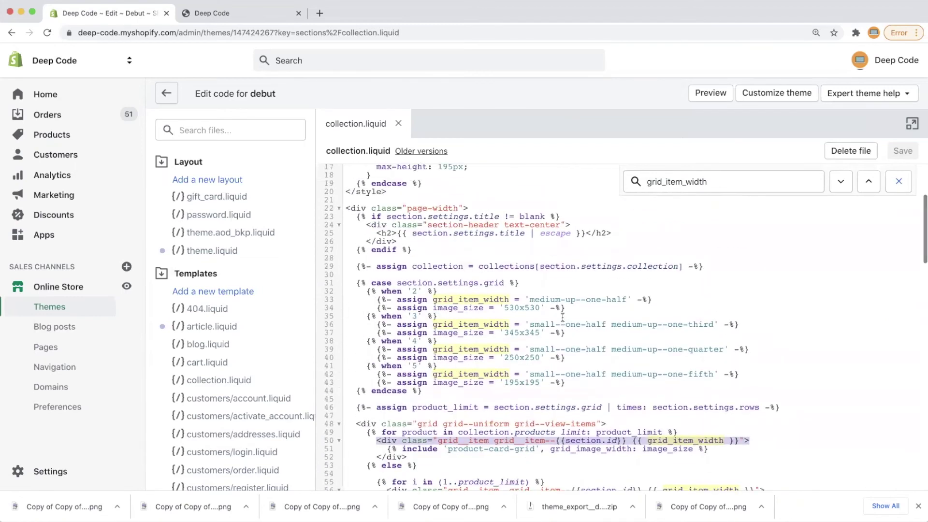
# Delete the small--one-half class from the three-column case on line 36.
pyautogui.click(527, 325)
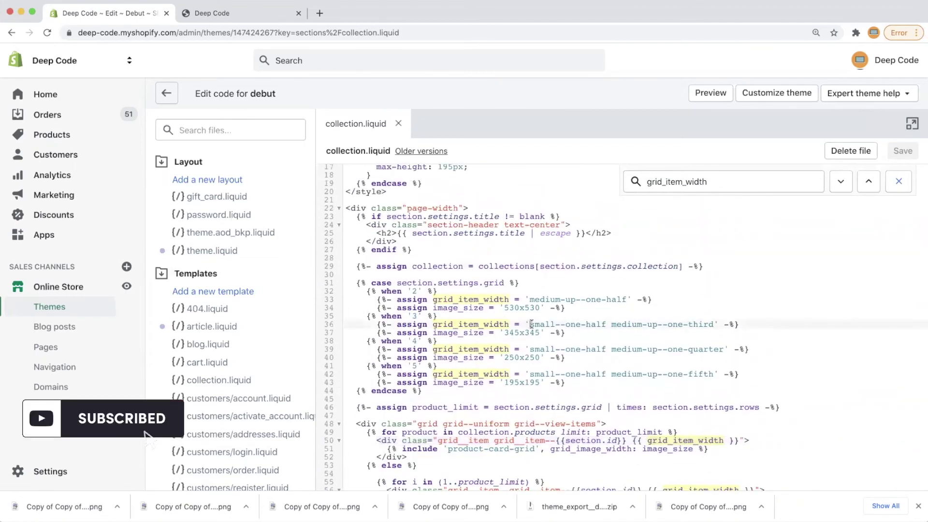
pyautogui.moveTo(529, 324); pyautogui.dragTo(716, 325)
pyautogui.click(715, 326)
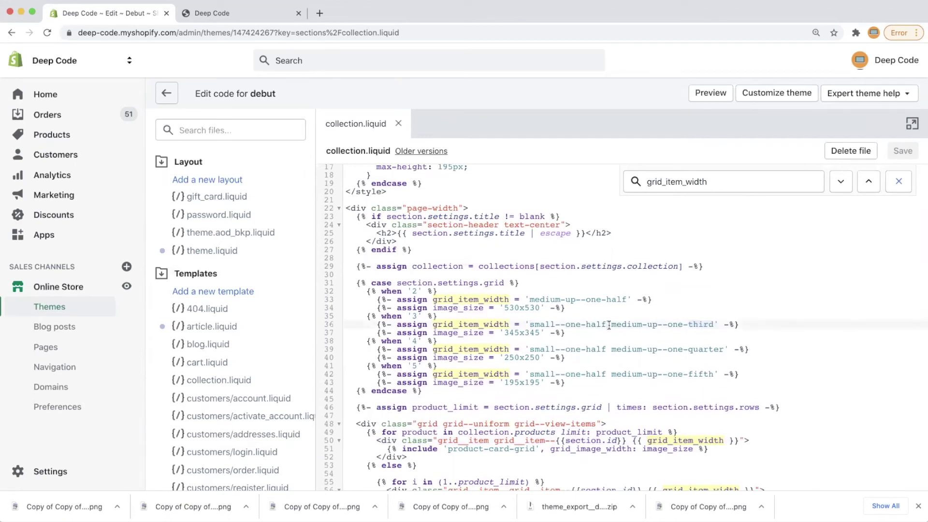
pyautogui.moveTo(609, 325); pyautogui.dragTo(528, 325)
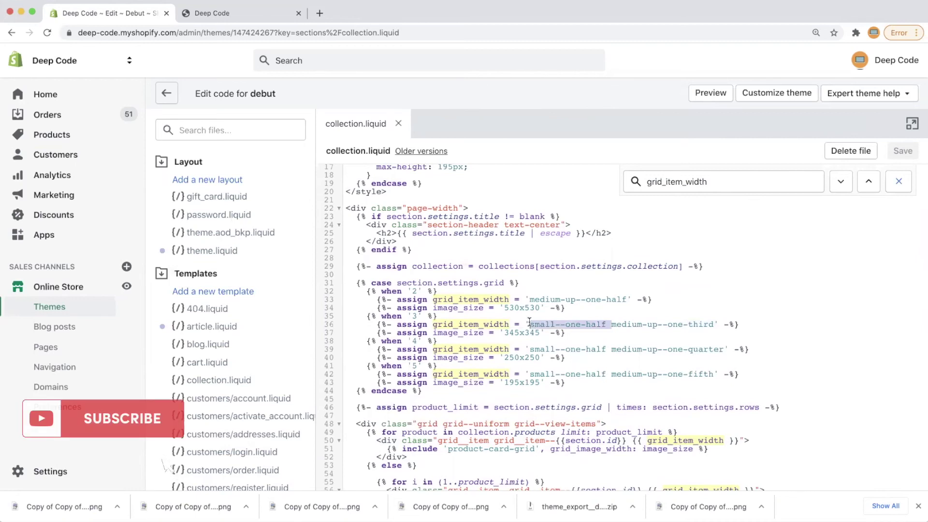
pyautogui.press('BackSpace')
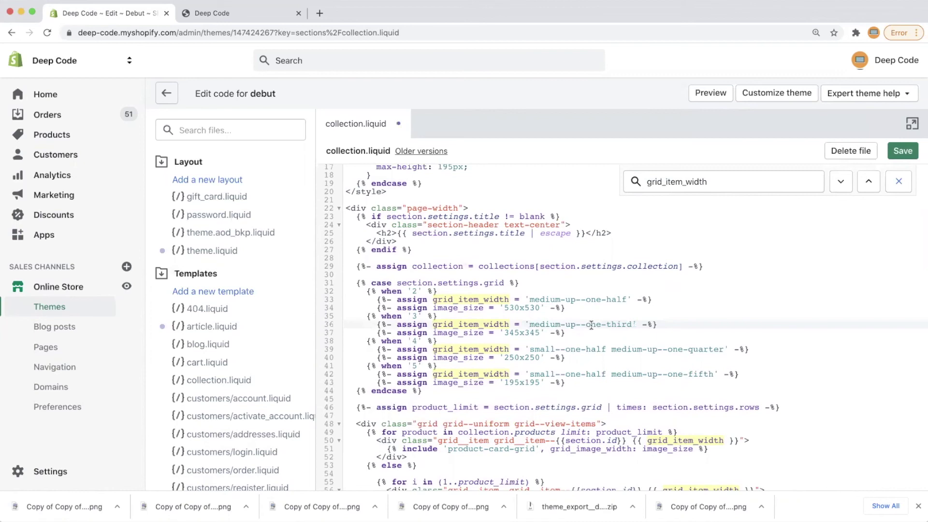
# Change medium-up--one-third to medium-up--one-quarter on line 36 and save collection.liquid.
pyautogui.doubleClick(620, 325)
pyautogui.write('quarter')
pyautogui.click(666, 325)
pyautogui.click(903, 150)
pyautogui.click(701, 304)
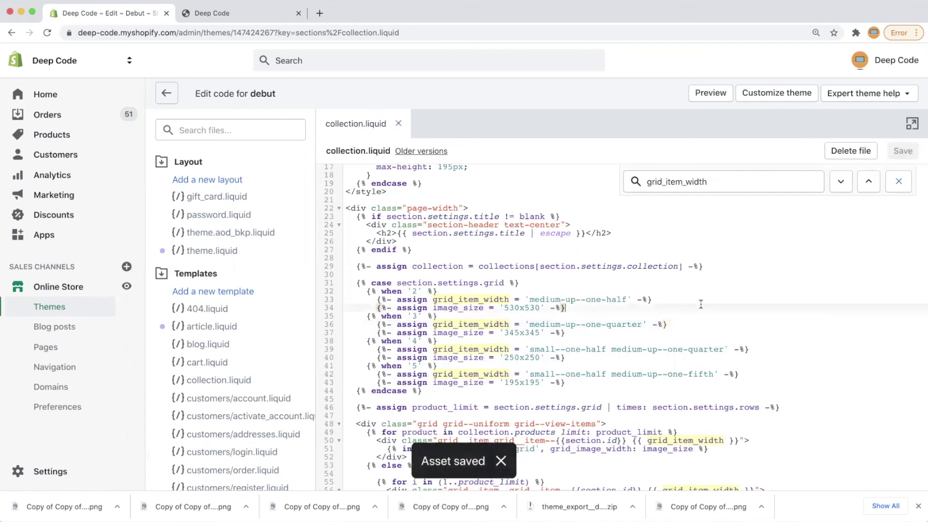
# Reload the storefront to see four products per row, then check one per row at iPhone X size.
pyautogui.click(231, 13)
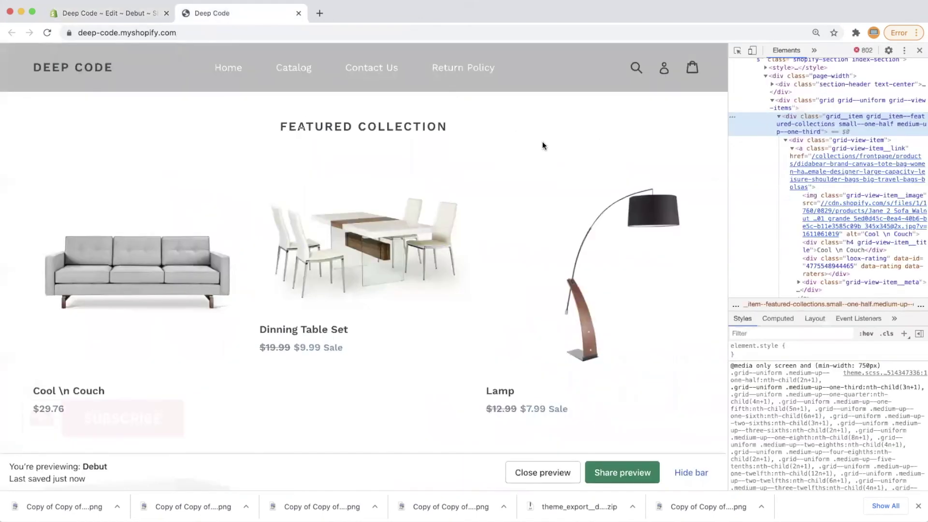
pyautogui.click(48, 32)
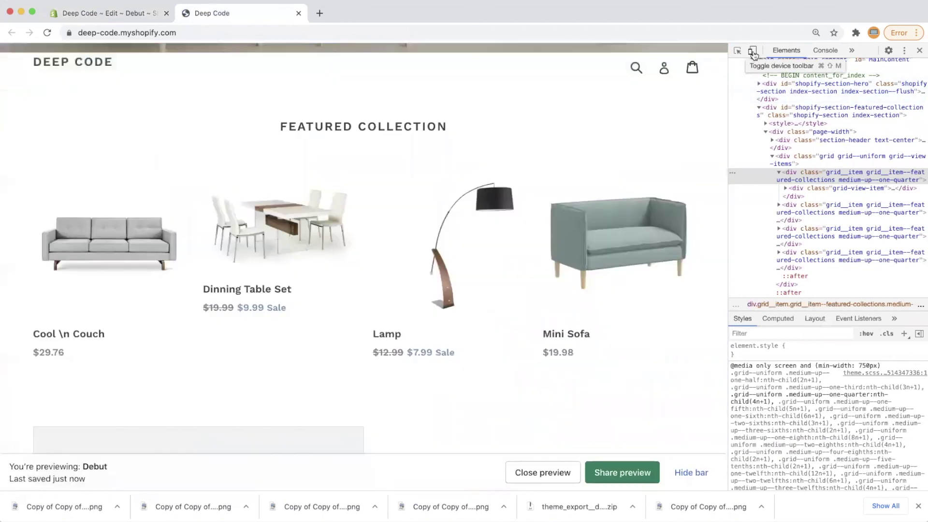
pyautogui.click(753, 50)
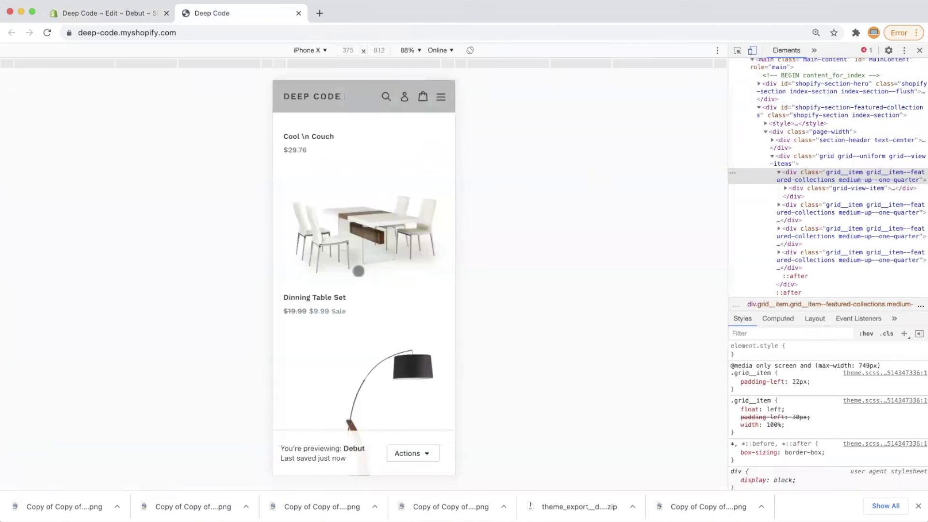
pyautogui.scroll(1, 359, 271)
pyautogui.scroll(2, 358, 271)
pyautogui.scroll(-5, 359, 271)
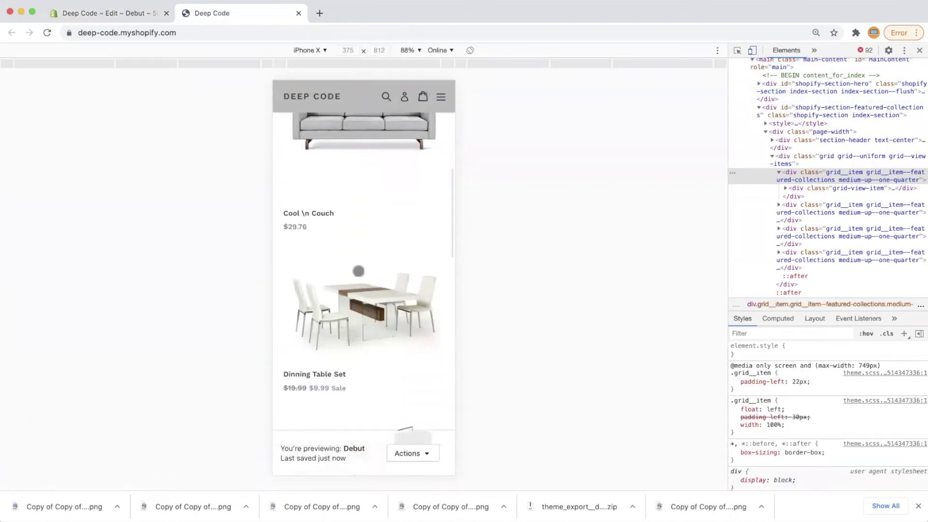
pyautogui.scroll(-3, 359, 271)
pyautogui.scroll(-2, 359, 271)
pyautogui.scroll(-1, 359, 271)
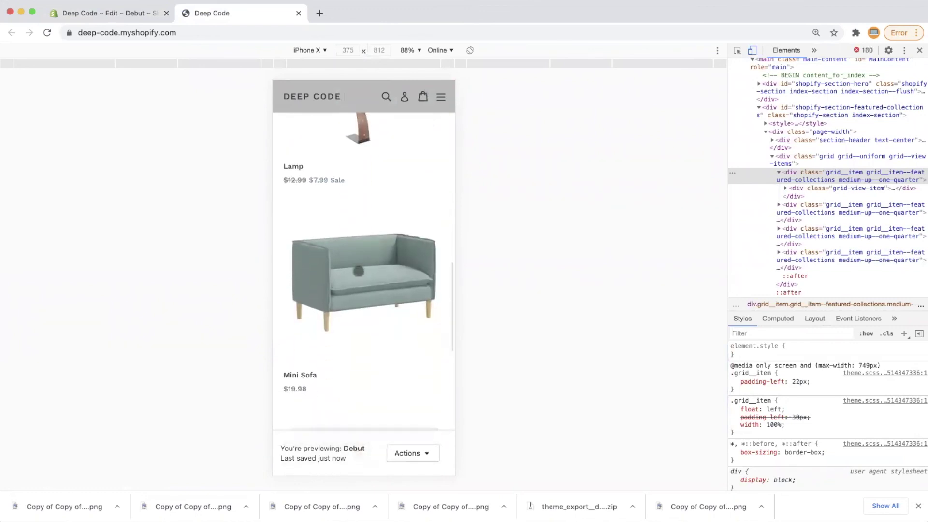
pyautogui.scroll(-1, 359, 272)
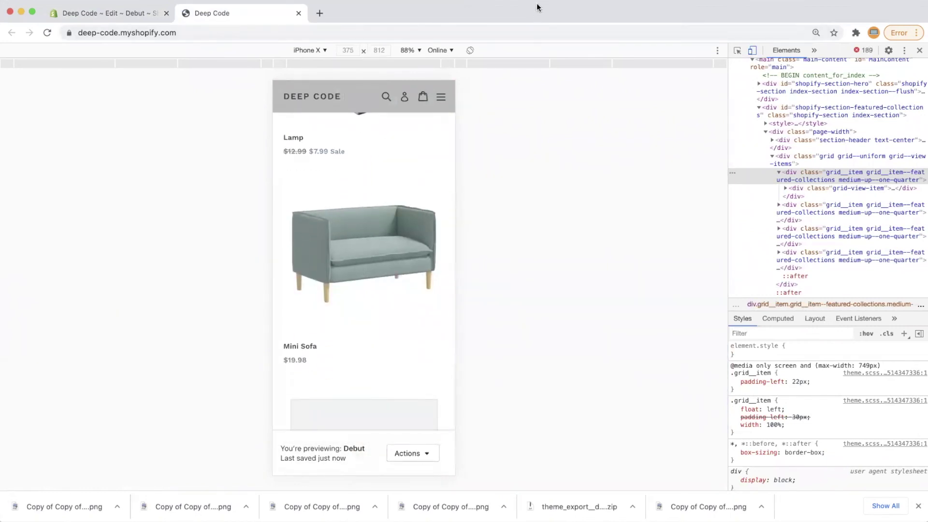